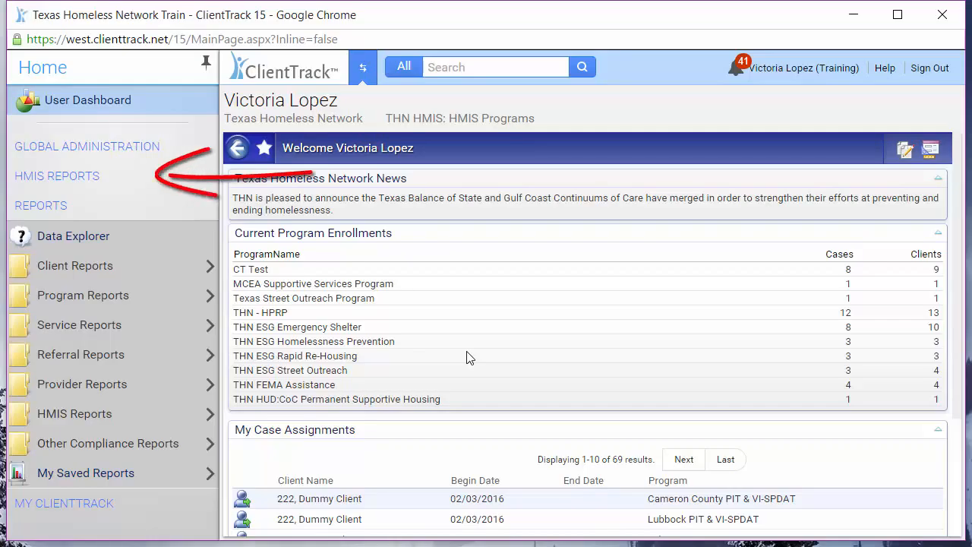
Open the HMIS SSVF CSV Export from the HUD / HMIS Reports and set the active enrollments start date to 10/01/2015
left_click(202, 186)
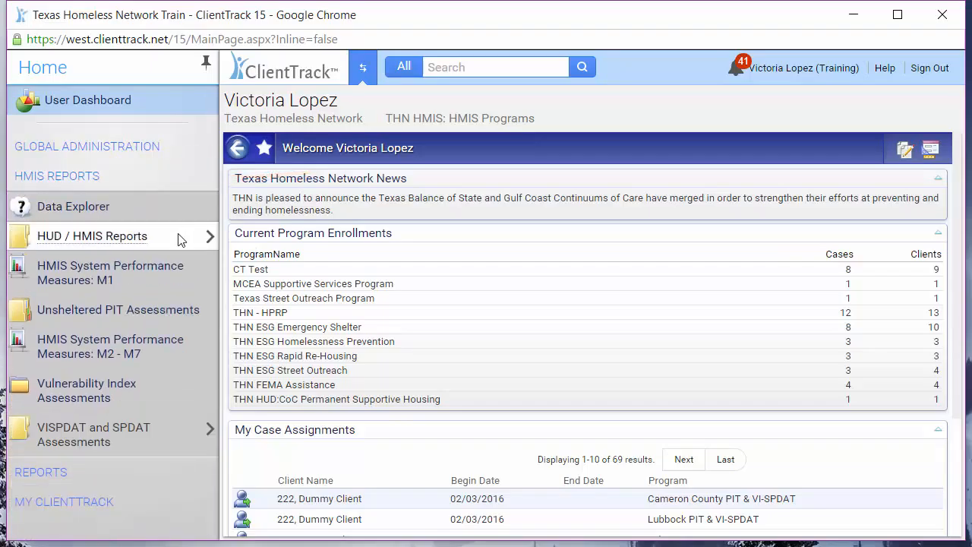
left_click(178, 235)
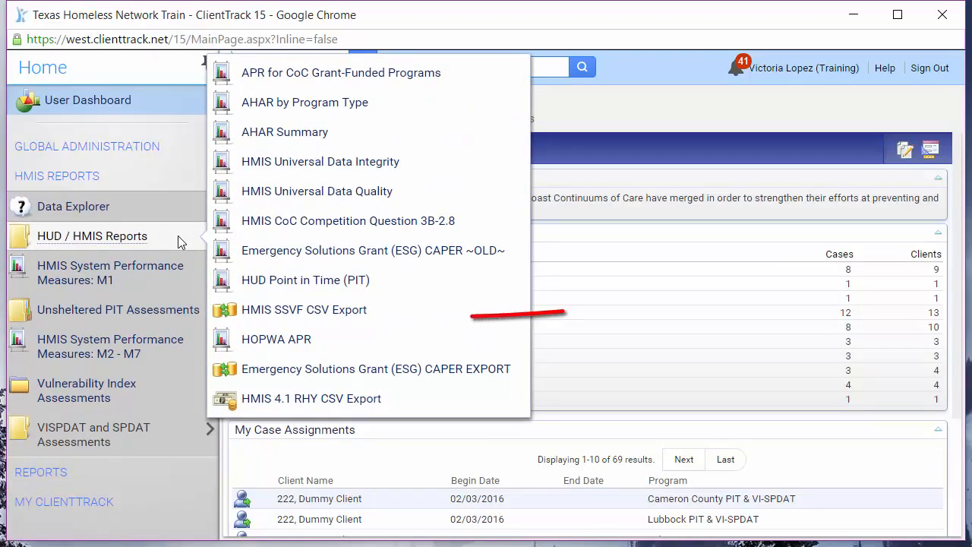
left_click(247, 312)
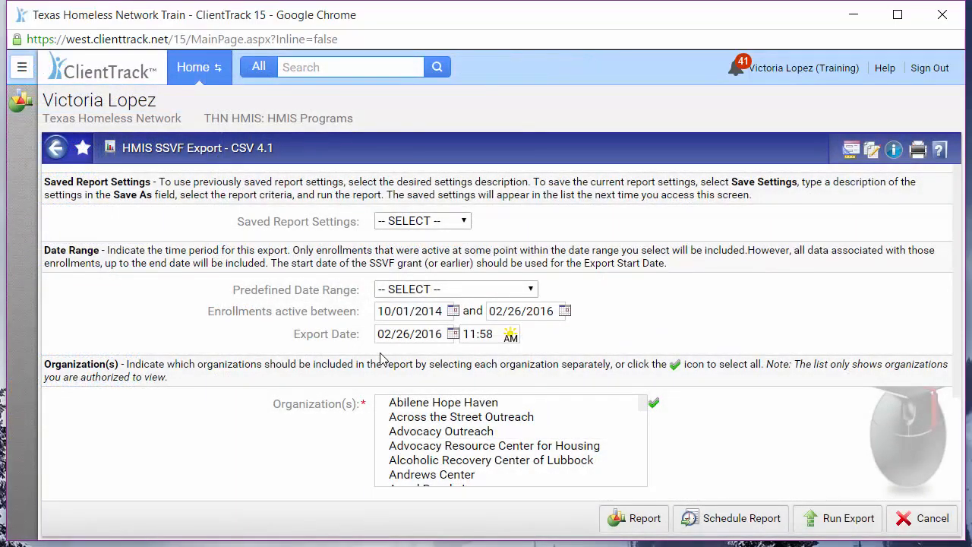
left_click(438, 309)
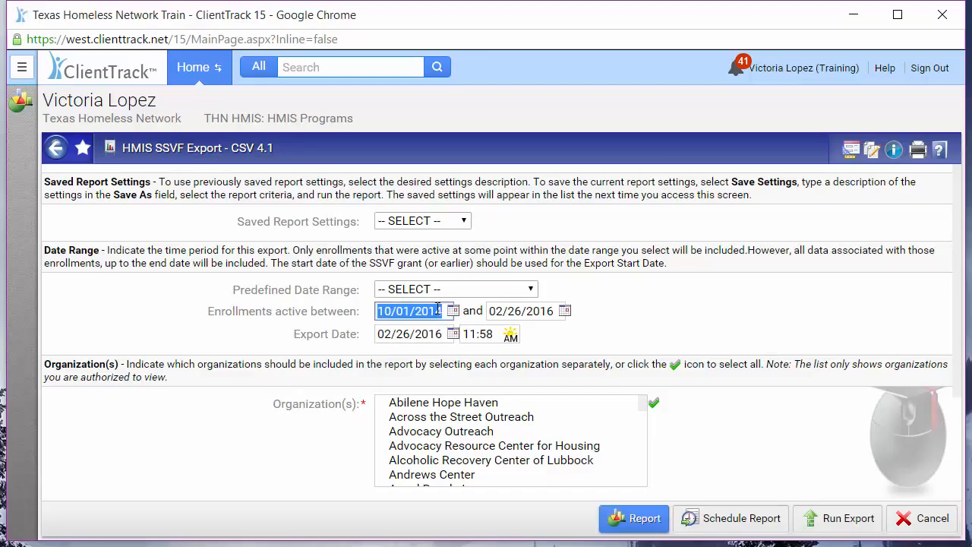
type("10/01/2015")
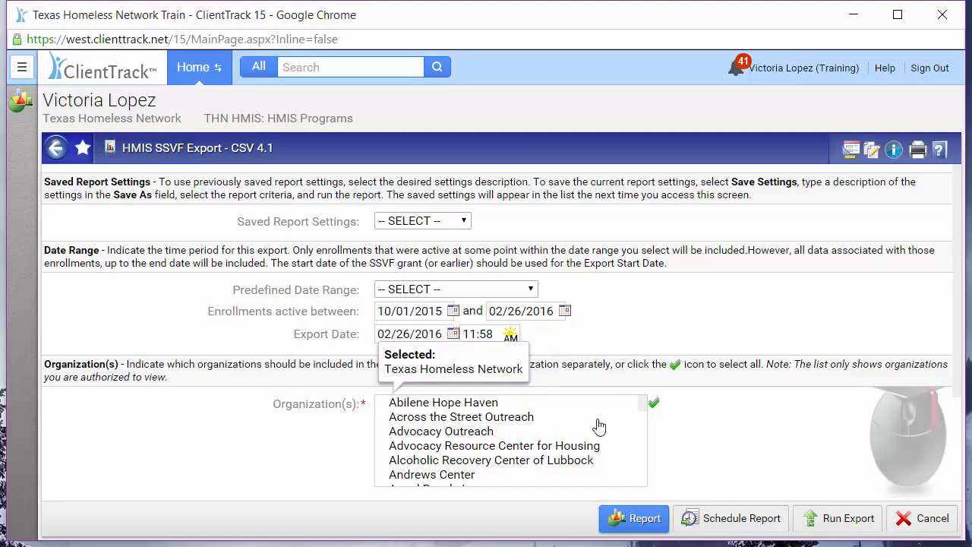
Filter the export by programs, selecting THN SSVF Homelessness Prevention and THN SSVF Rapid Re-Housing
scroll(598, 425, "down", 2)
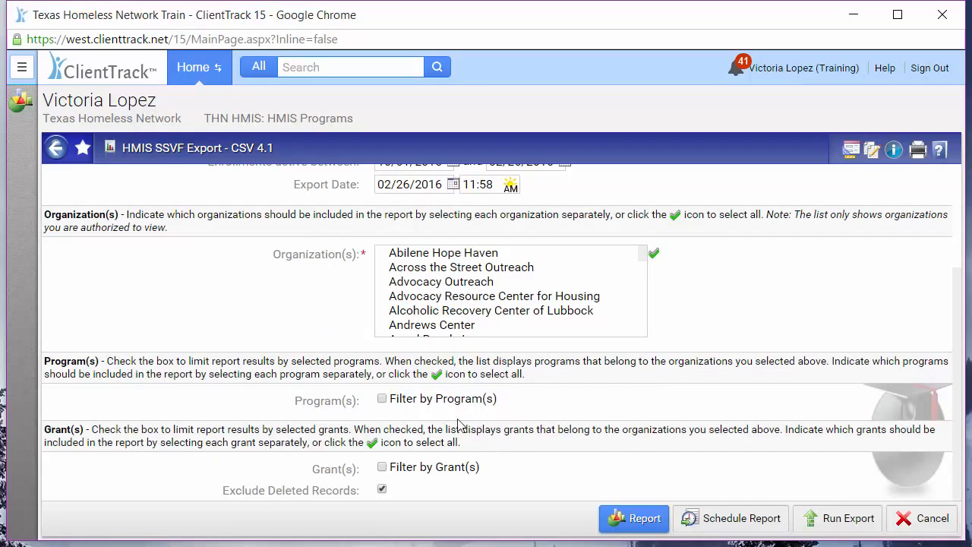
left_click(448, 399)
scroll(575, 484, "down", 5)
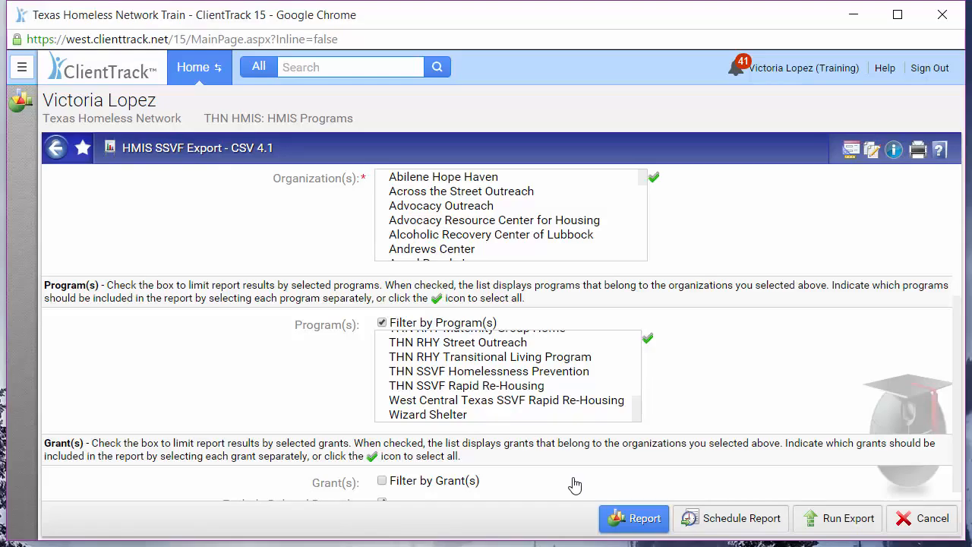
left_click(608, 373)
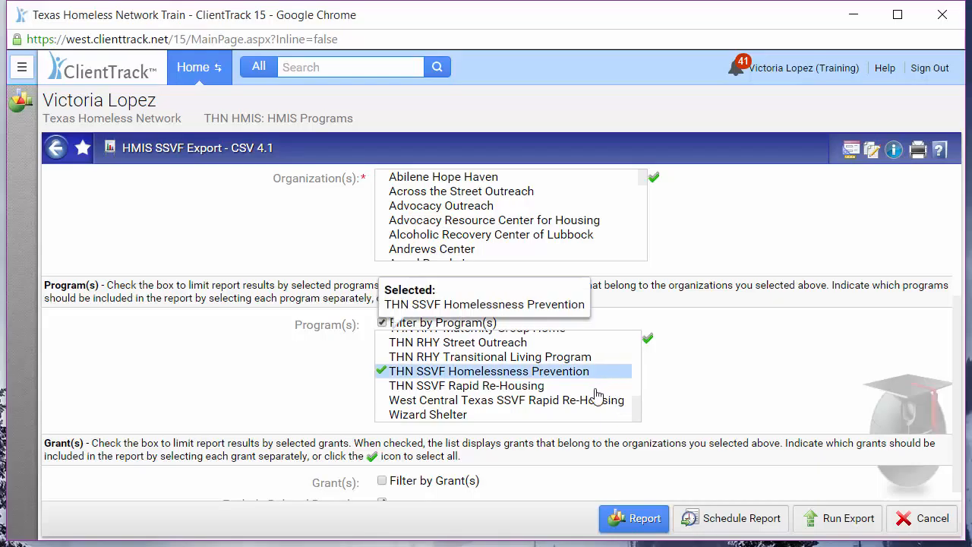
left_click(596, 388)
scroll(649, 461, "down", 1)
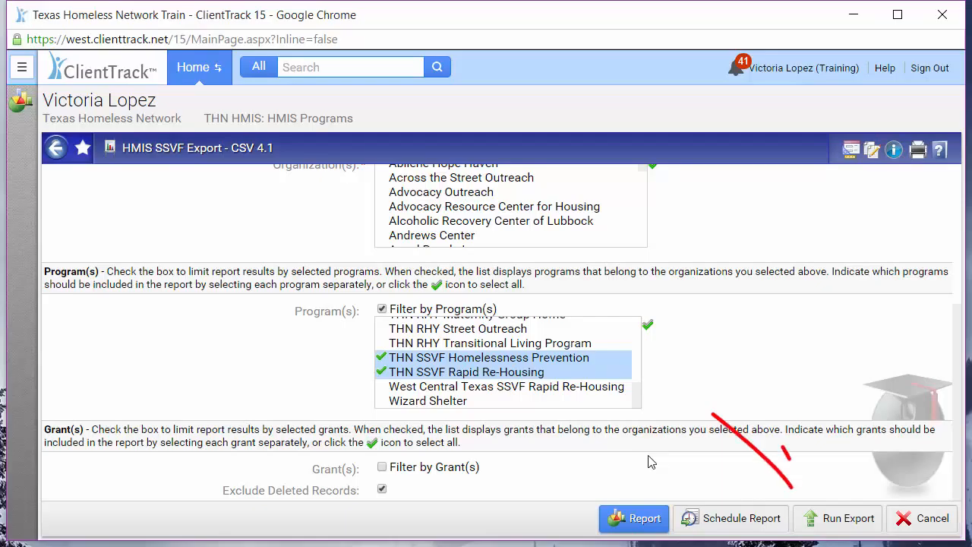
Run the export with encryption enabled, entering and confirming the encryption password and keeping the header row in the CSV files
left_click(813, 515)
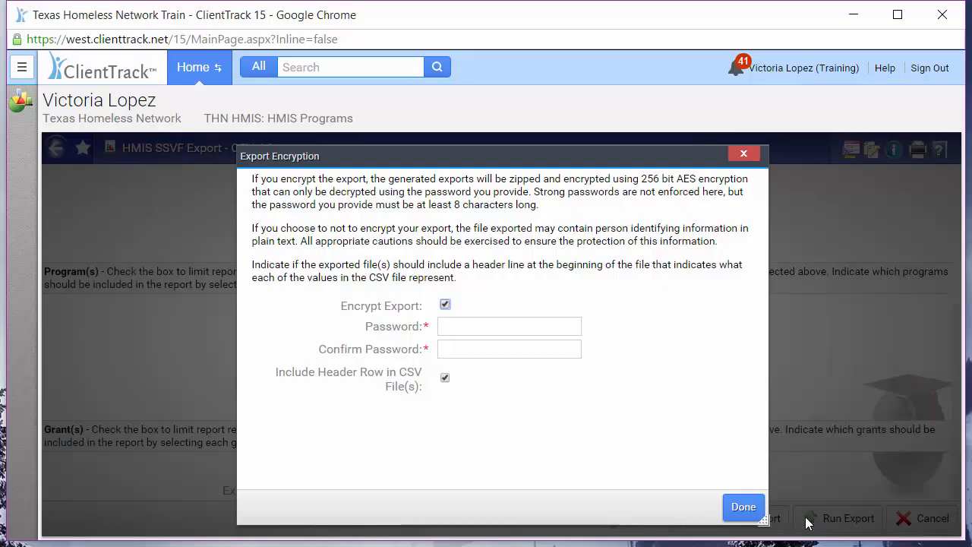
left_click(446, 305)
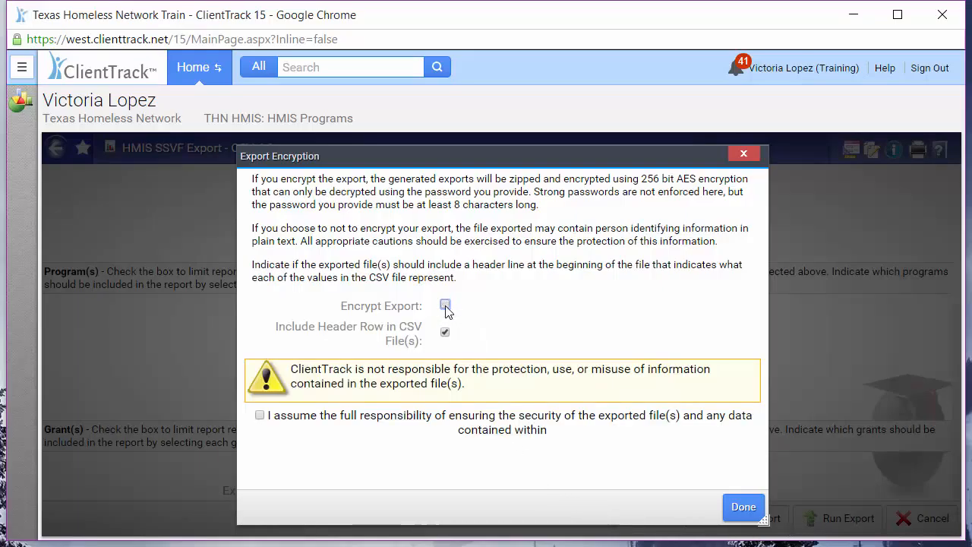
left_click(445, 306)
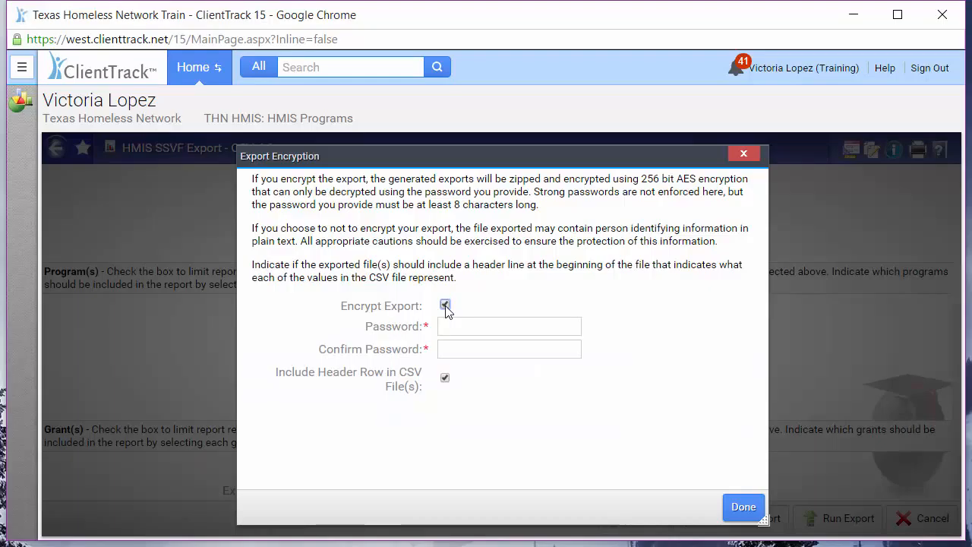
left_click(468, 328)
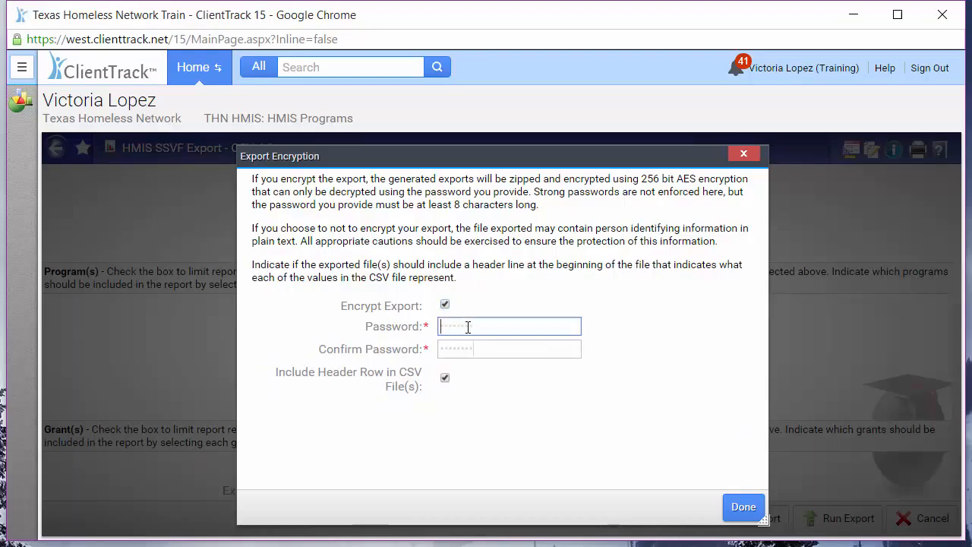
left_click(744, 507)
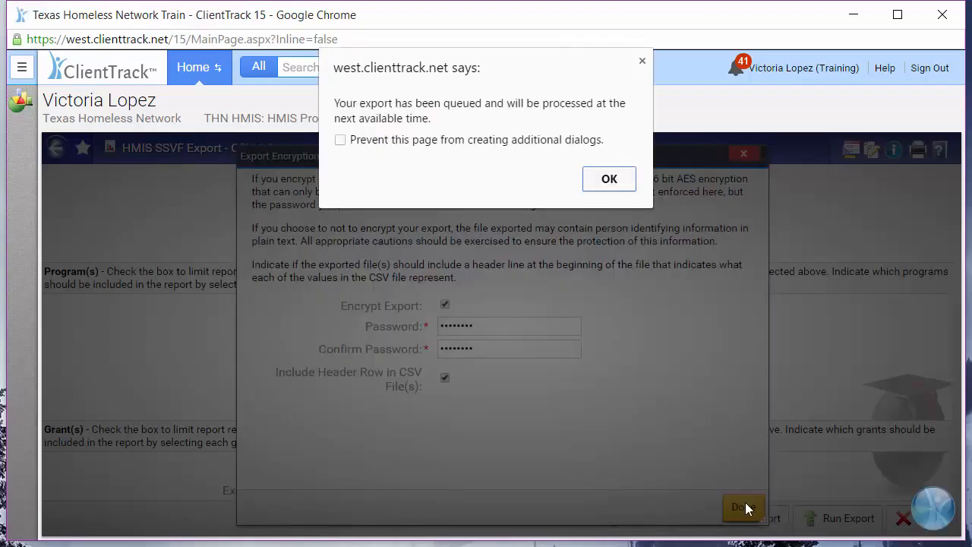
left_click(609, 179)
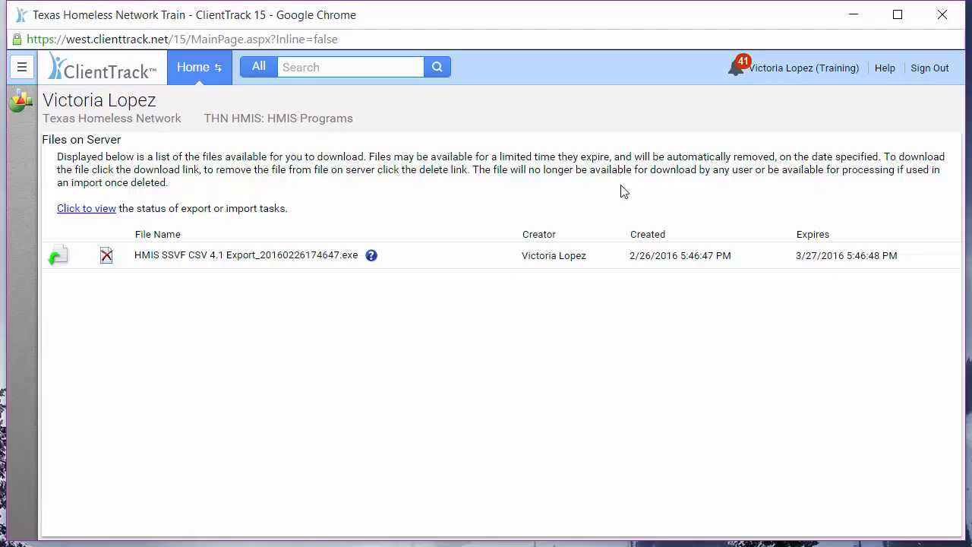
Open Files on Server under My Saved Reports and download the HMIS SSVF CSV 4.1 export file
left_click(112, 210)
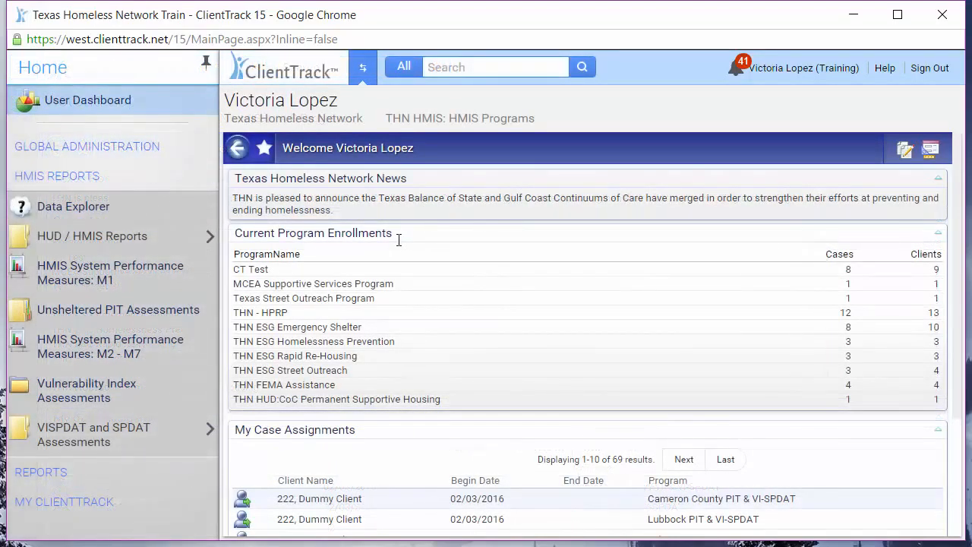
left_click(59, 470)
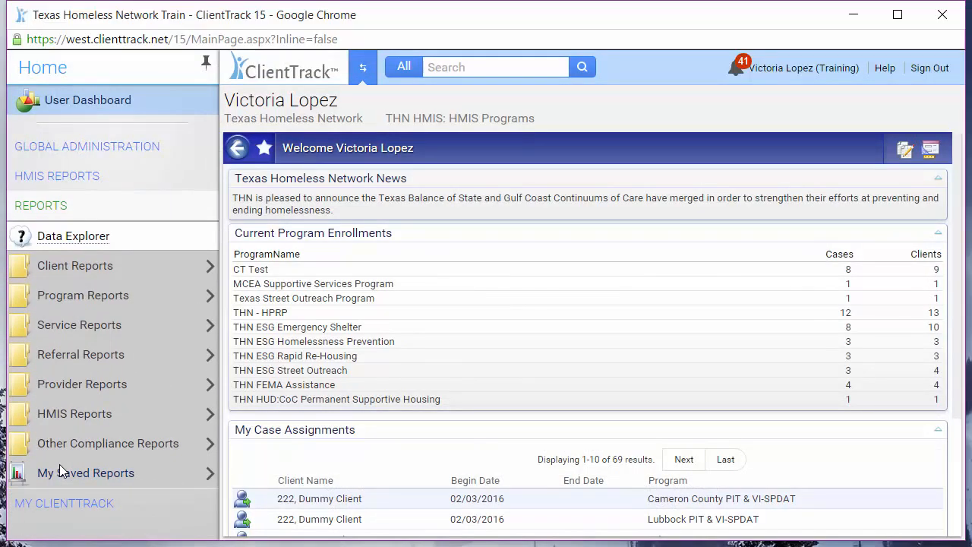
mouse_move(194, 469)
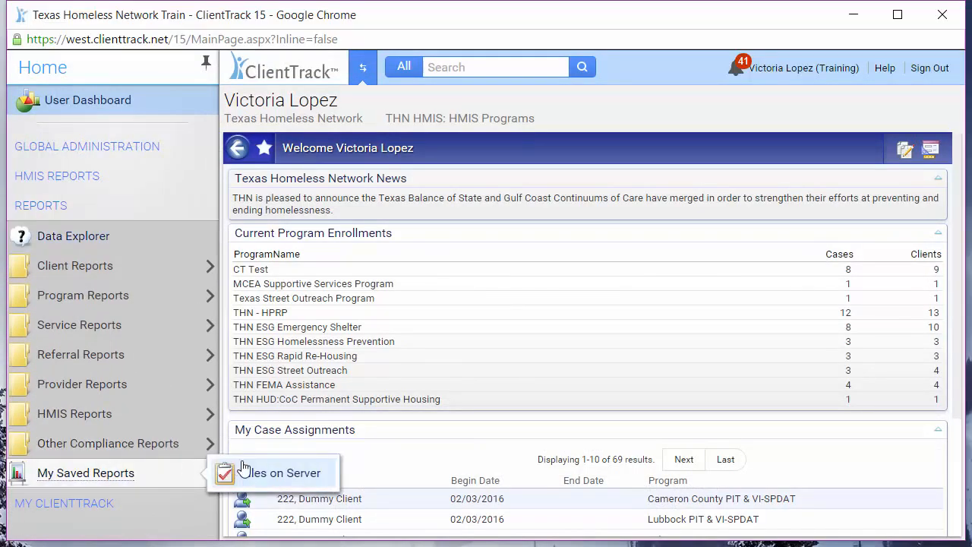
left_click(243, 468)
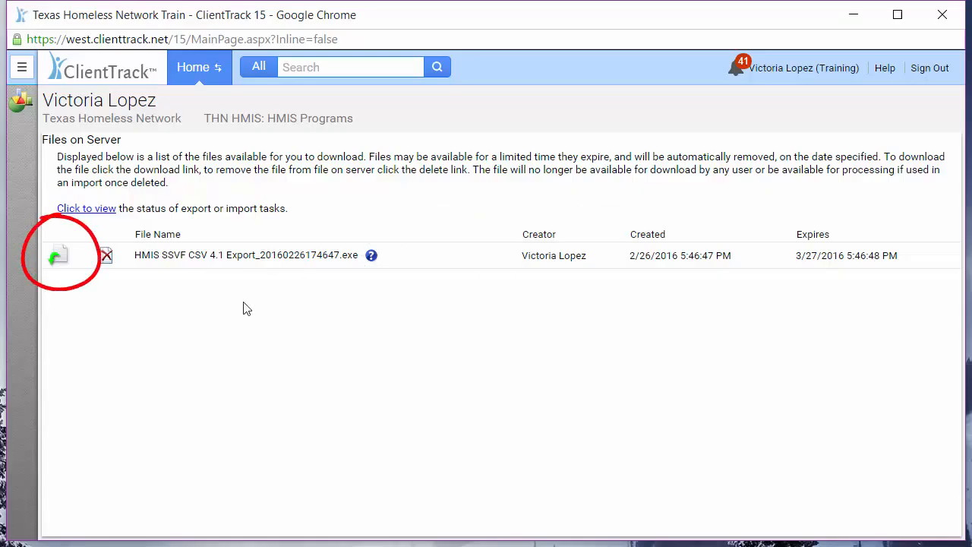
left_click(59, 260)
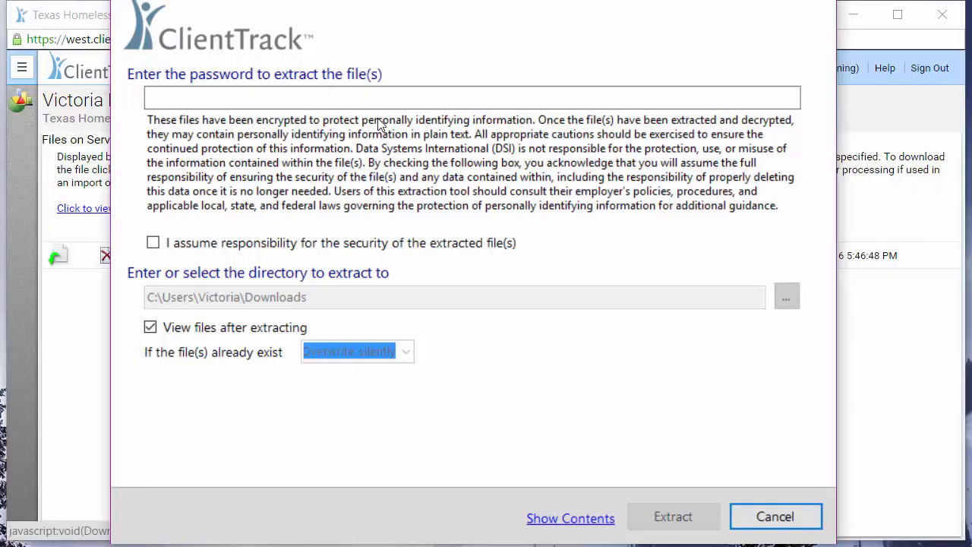
Enter the extraction password, accept responsibility for the files' security, and extract them to Documents\SSVF Test\SSVF Export Feb 2016
left_click(642, 98)
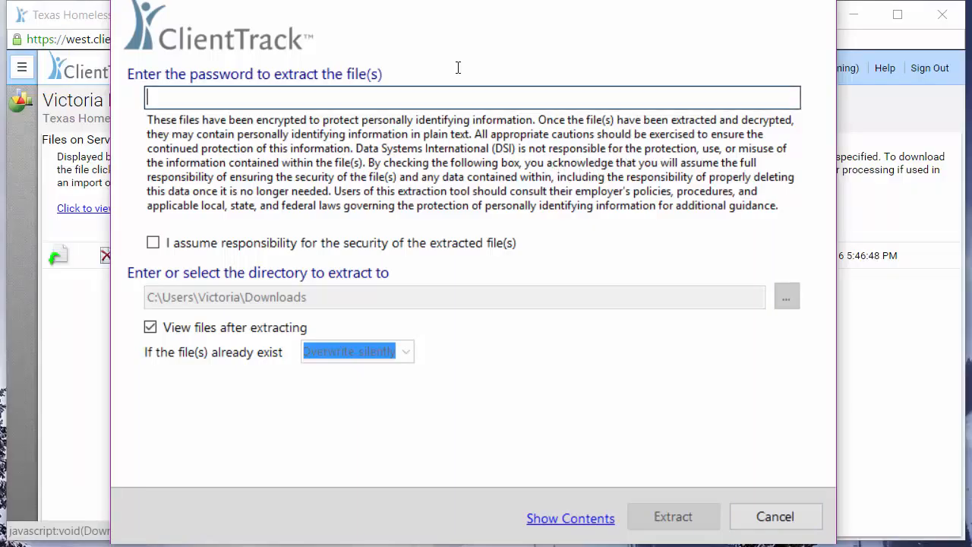
key("ctrl+v")
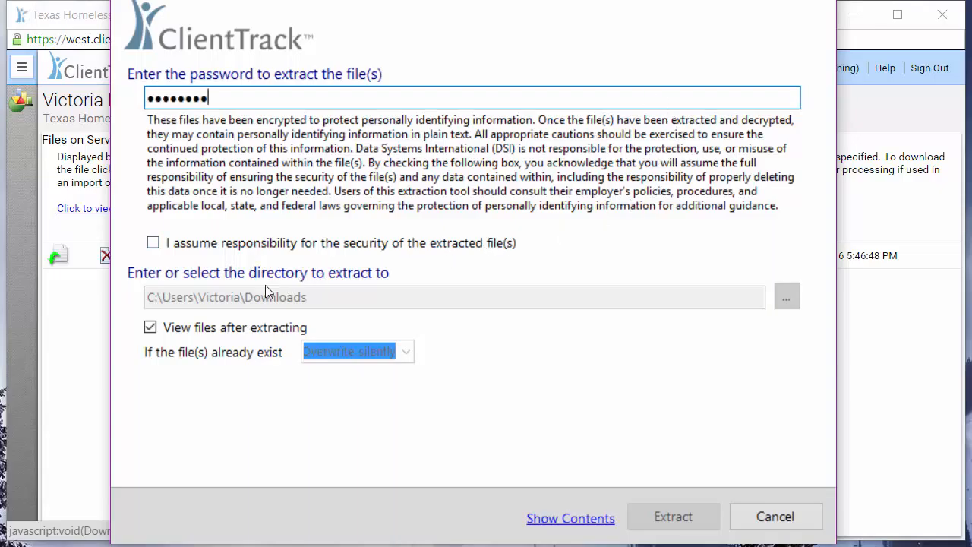
left_click(151, 244)
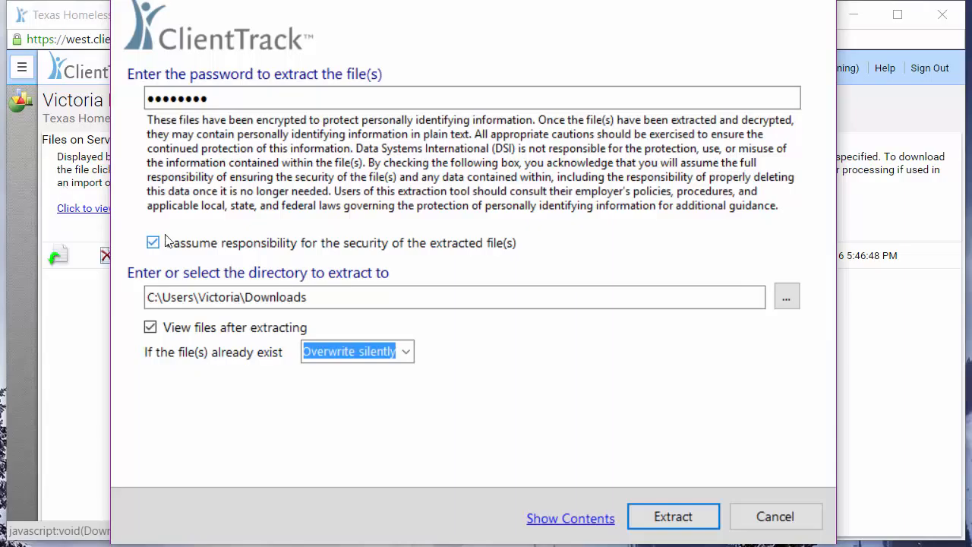
left_click(790, 303)
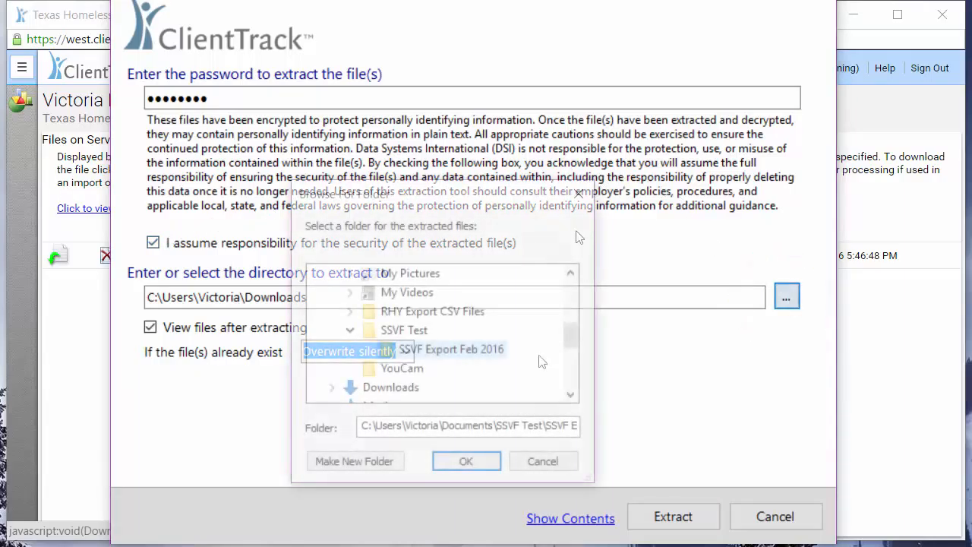
left_click(467, 461)
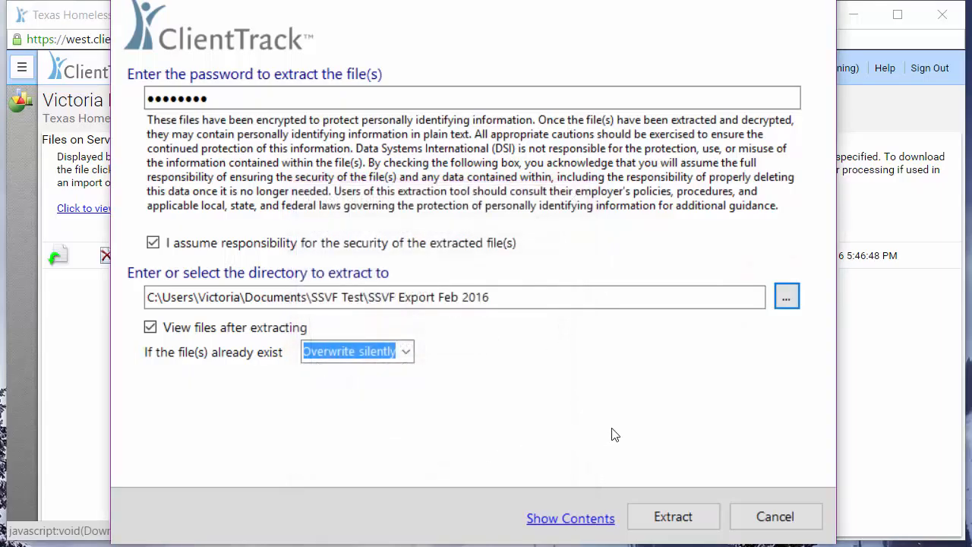
left_click(673, 517)
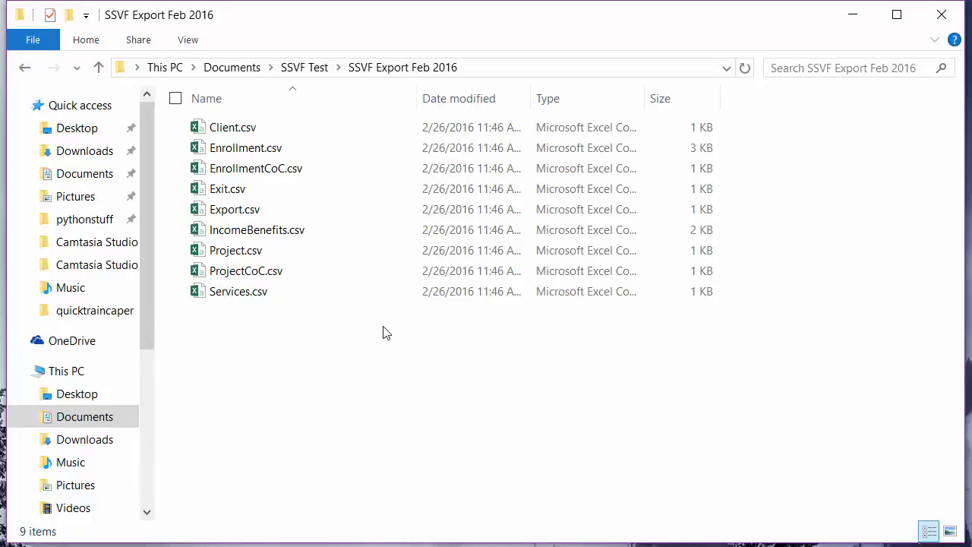
Compress all extracted CSV files, from Client.csv through Services.csv, into a zipped folder
left_click(409, 135)
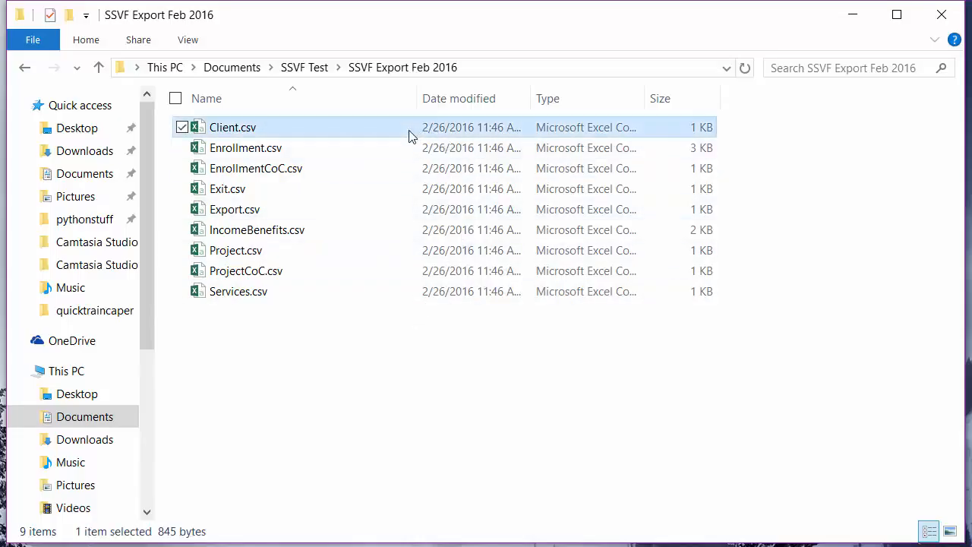
left_click(301, 300, "shift")
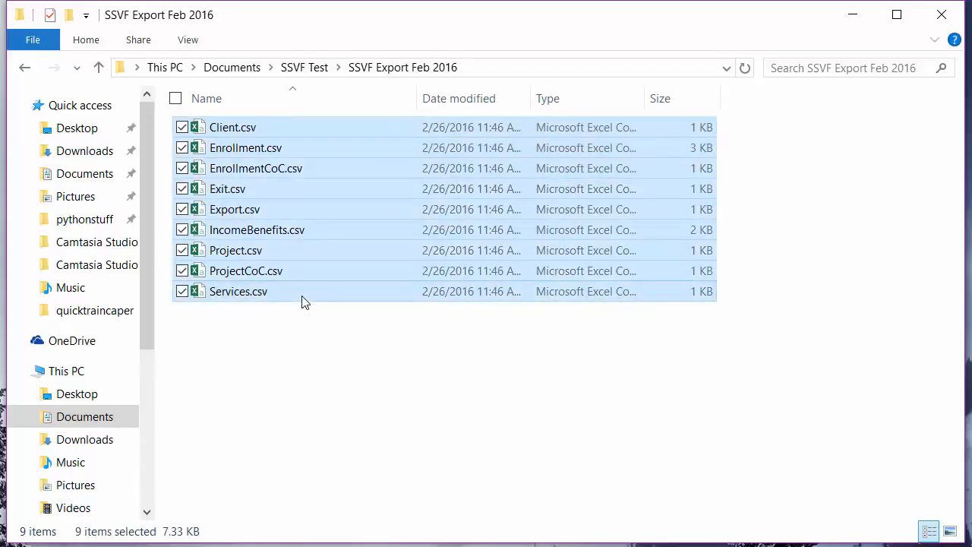
right_click(473, 127)
mouse_move(395, 285)
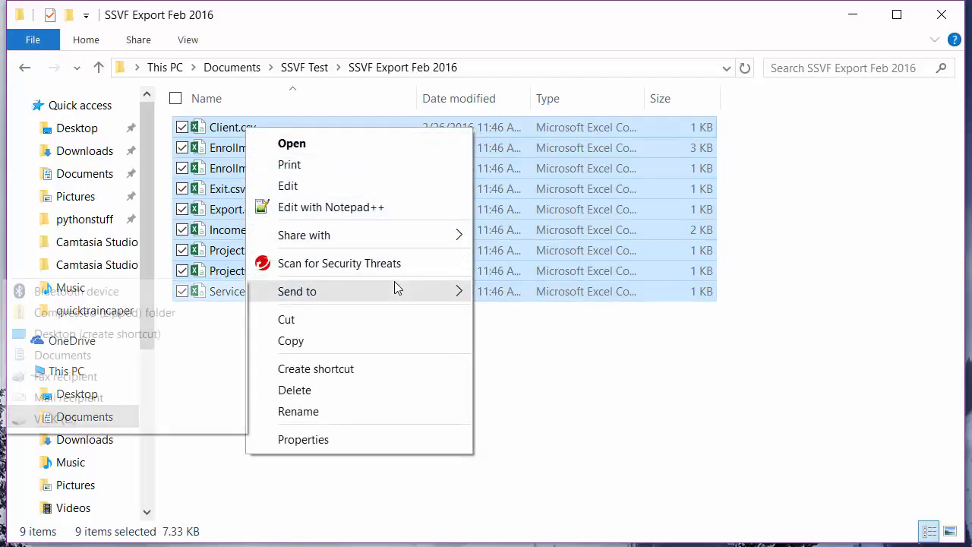
left_click(214, 314)
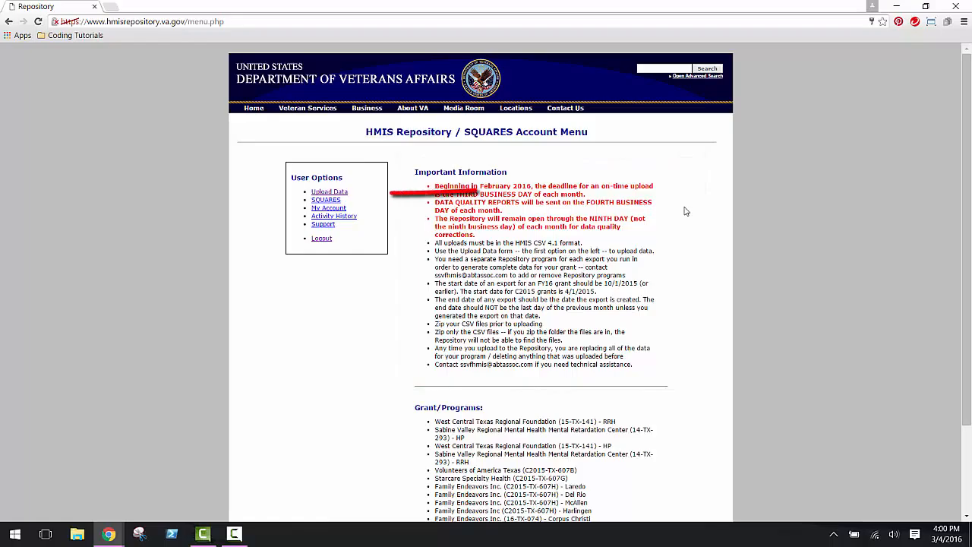
In the VA HMIS Repository, submit WCTRF_RRH_Feb2016.zip for validation and upload under West Central Texas Regional Foundation (15-TX-141) - RRH
left_click(341, 194)
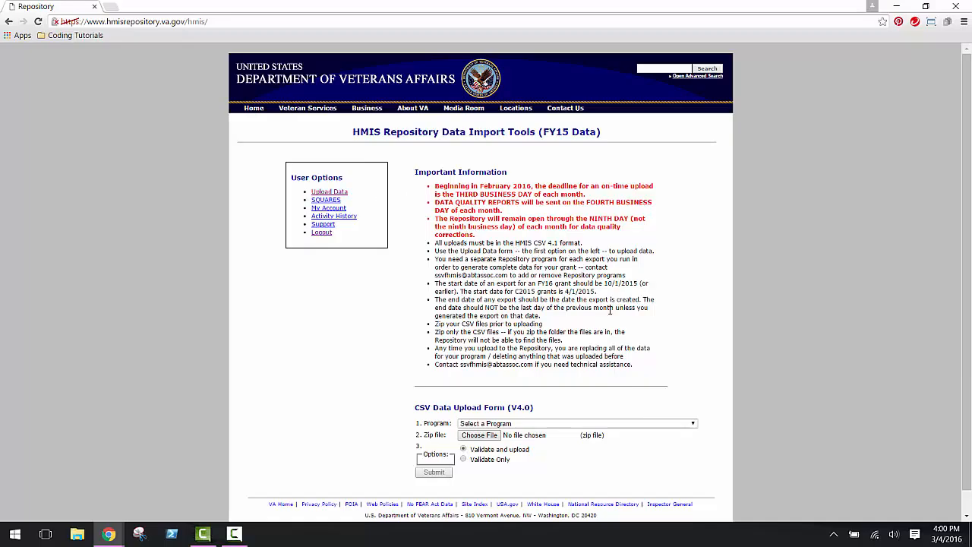
left_click(694, 425)
left_click(683, 417)
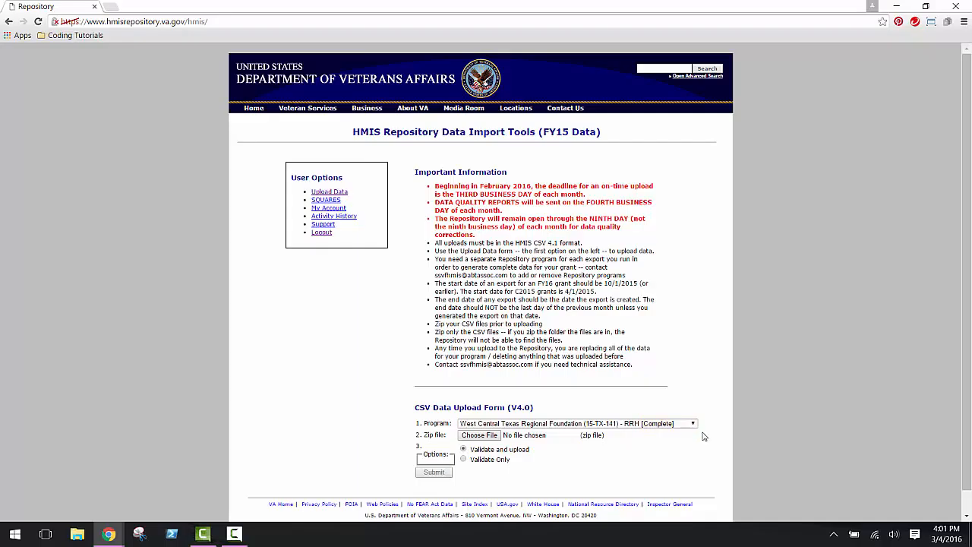
left_click(494, 436)
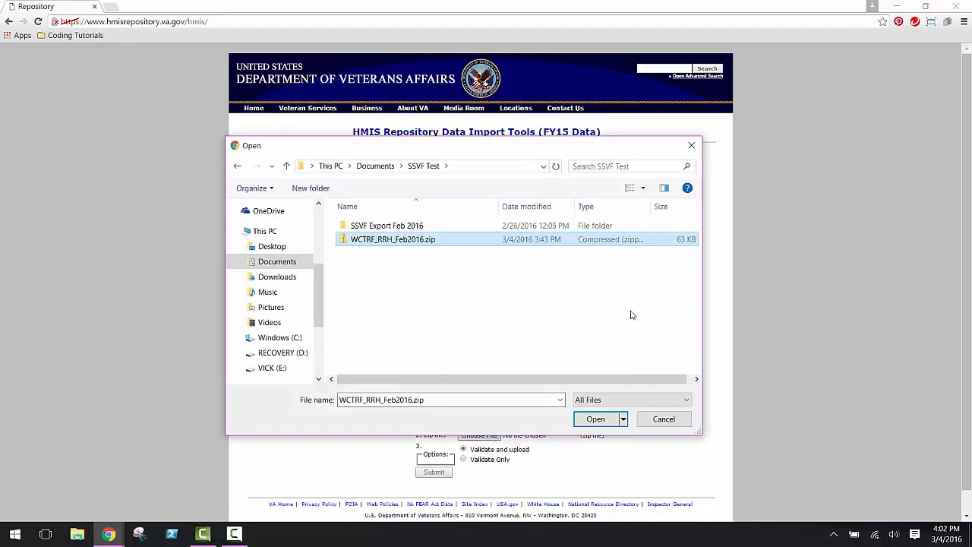
left_click(608, 420)
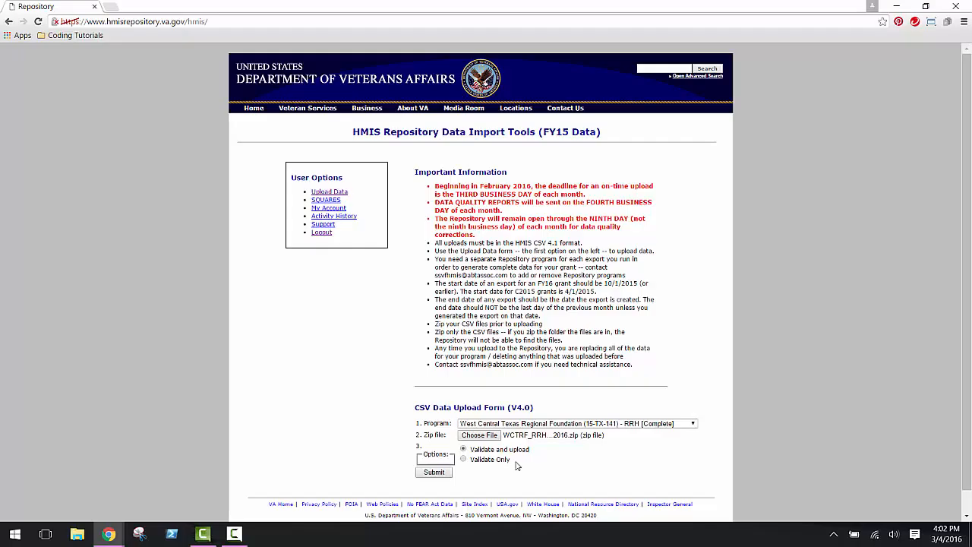
left_click(438, 475)
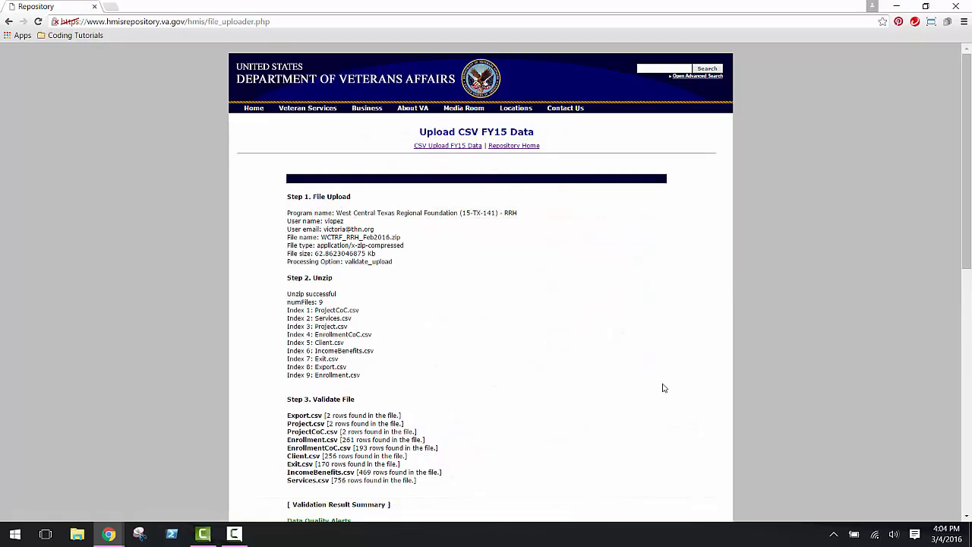
Review the upload's validation results and data summary, and open the repository's activity history
scroll(663, 388, "down", 4)
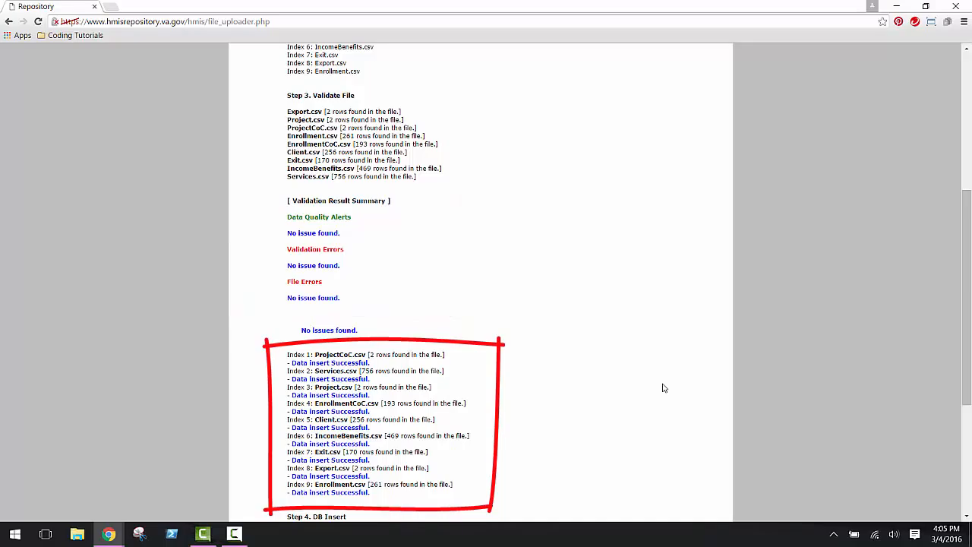
scroll(662, 388, "down", 3)
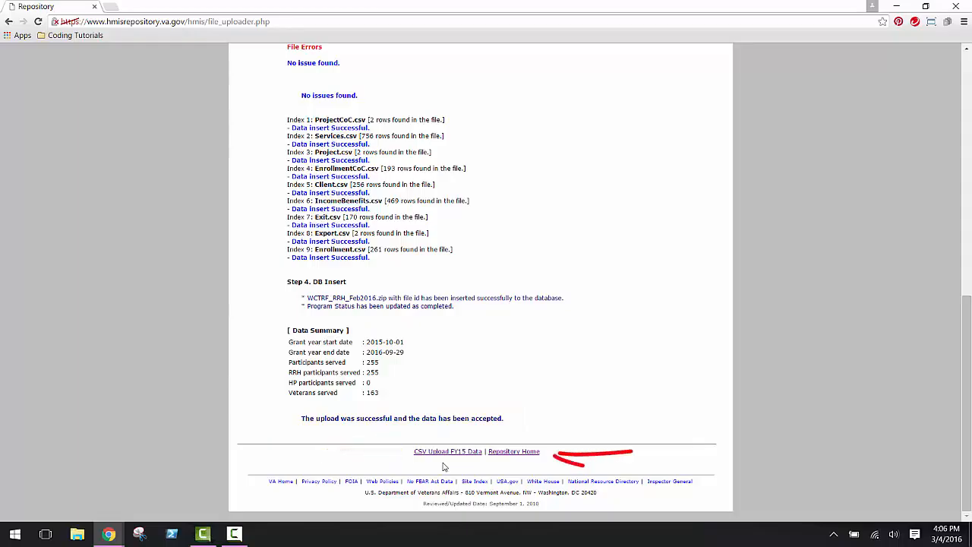
left_click(522, 454)
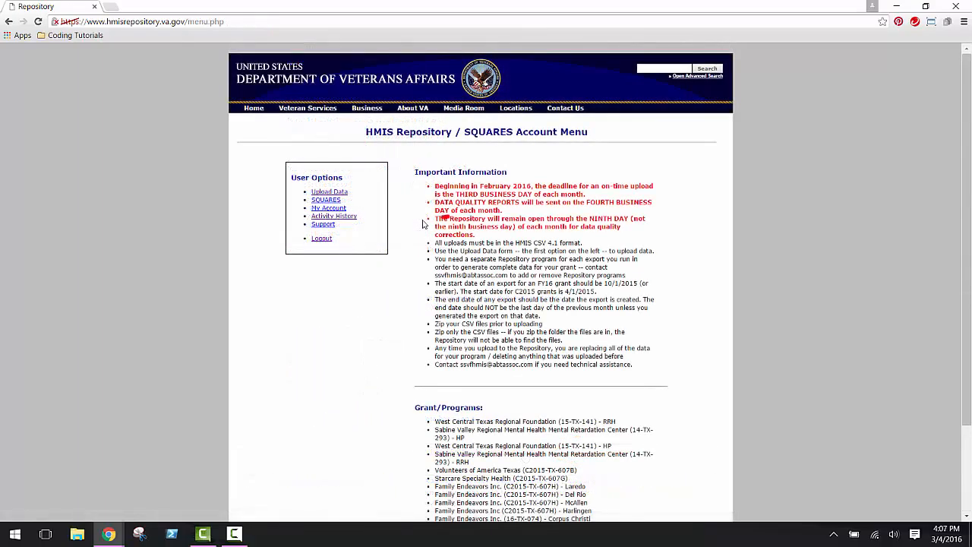
left_click(354, 221)
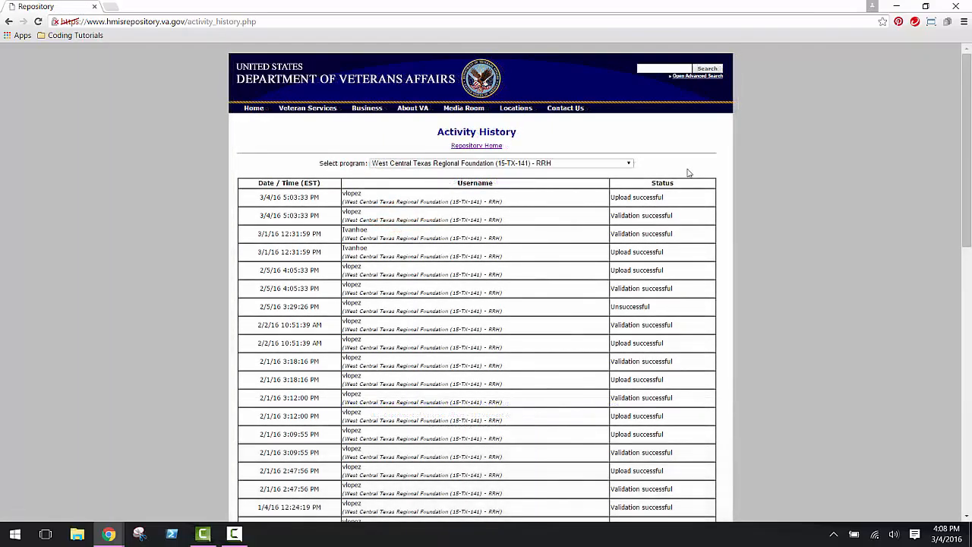